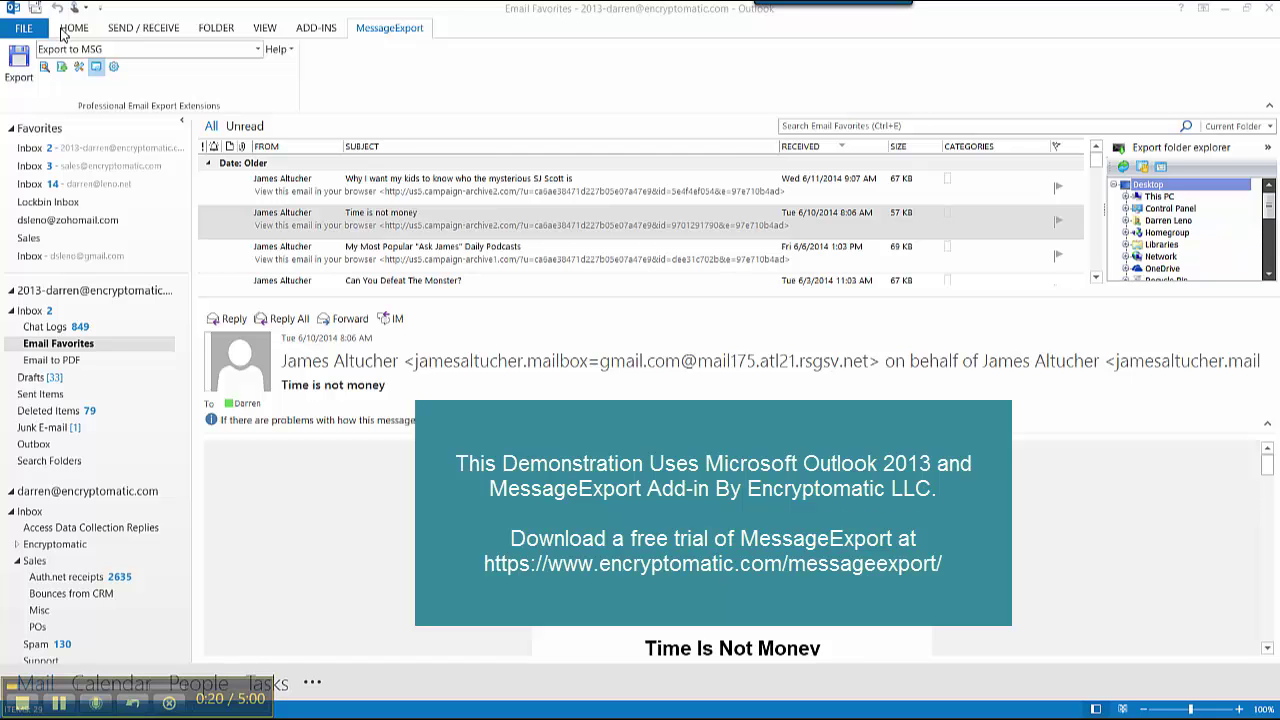
Step: Select the Email Favorites folder under Inbox in the 2013-darren mailbox
{"action": "left_click", "coordinate": [75, 350]}
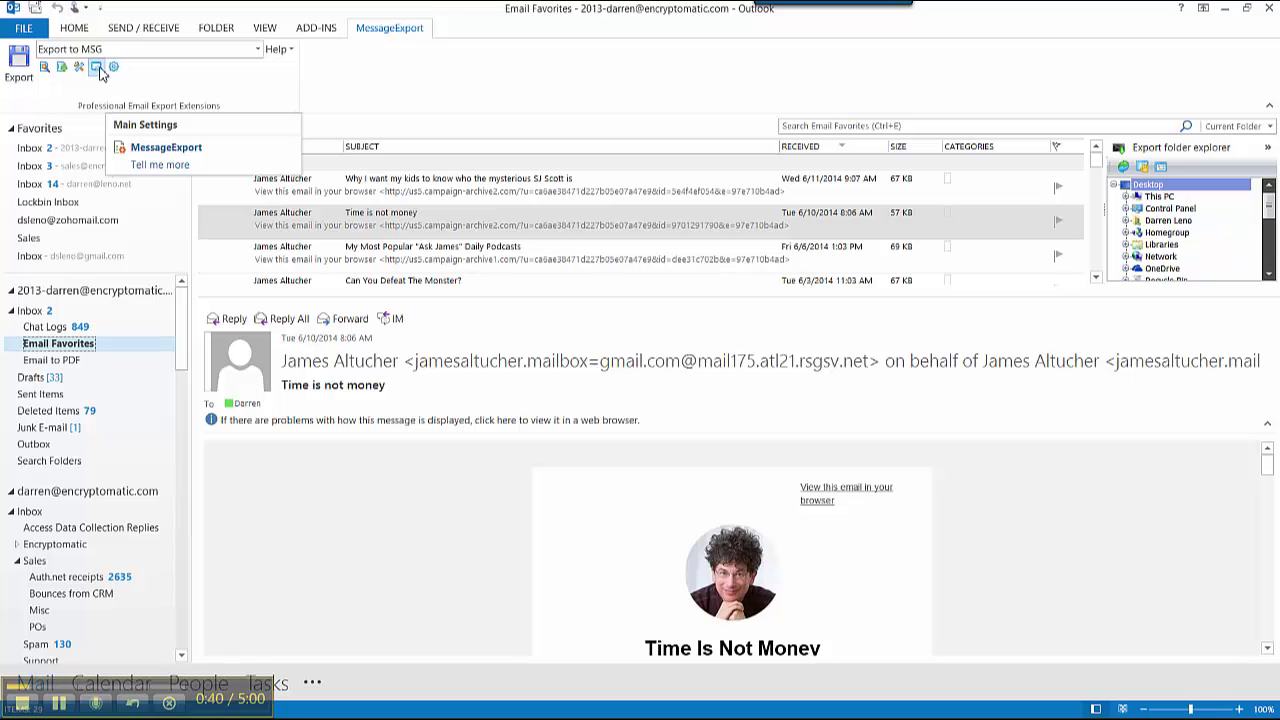
Step: Open the Export to MSG profile from MessageExport's Main Settings for editing
{"action": "left_click", "coordinate": [114, 68]}
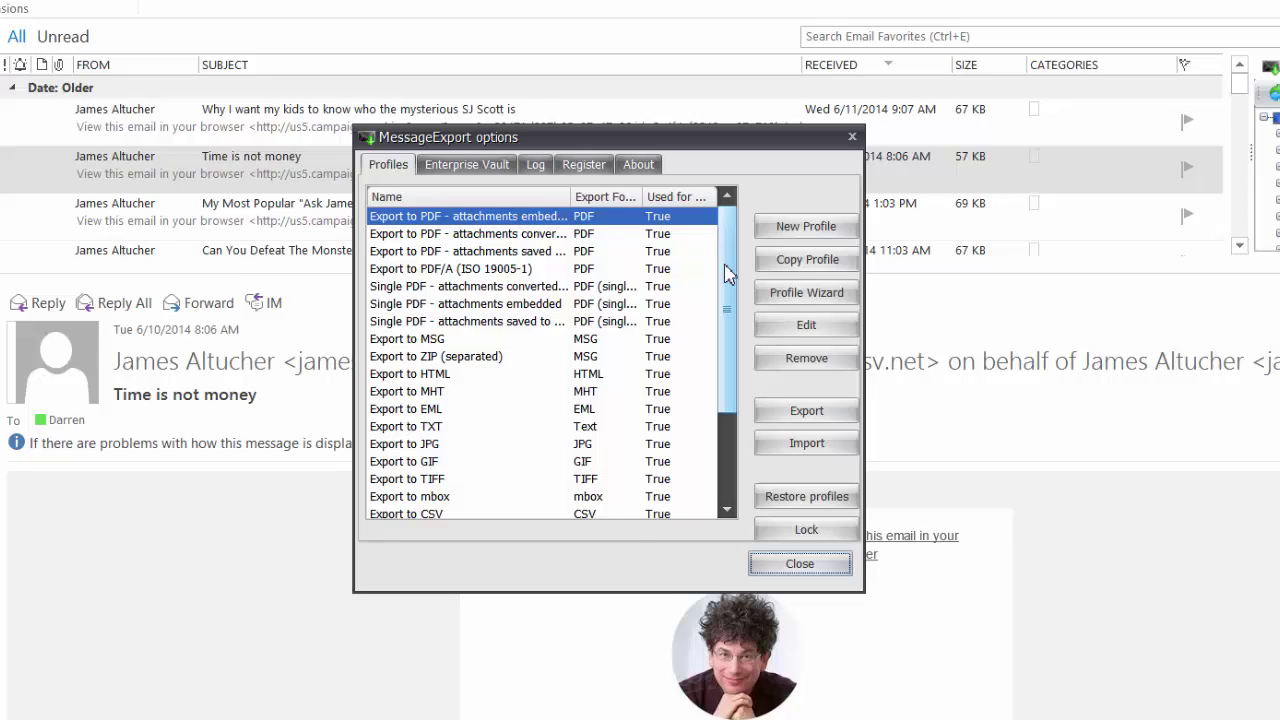
{"action": "scroll", "coordinate": [722, 293], "scroll_direction": "down", "scroll_amount": 1}
{"action": "scroll", "coordinate": [722, 293], "scroll_direction": "down", "scroll_amount": 1}
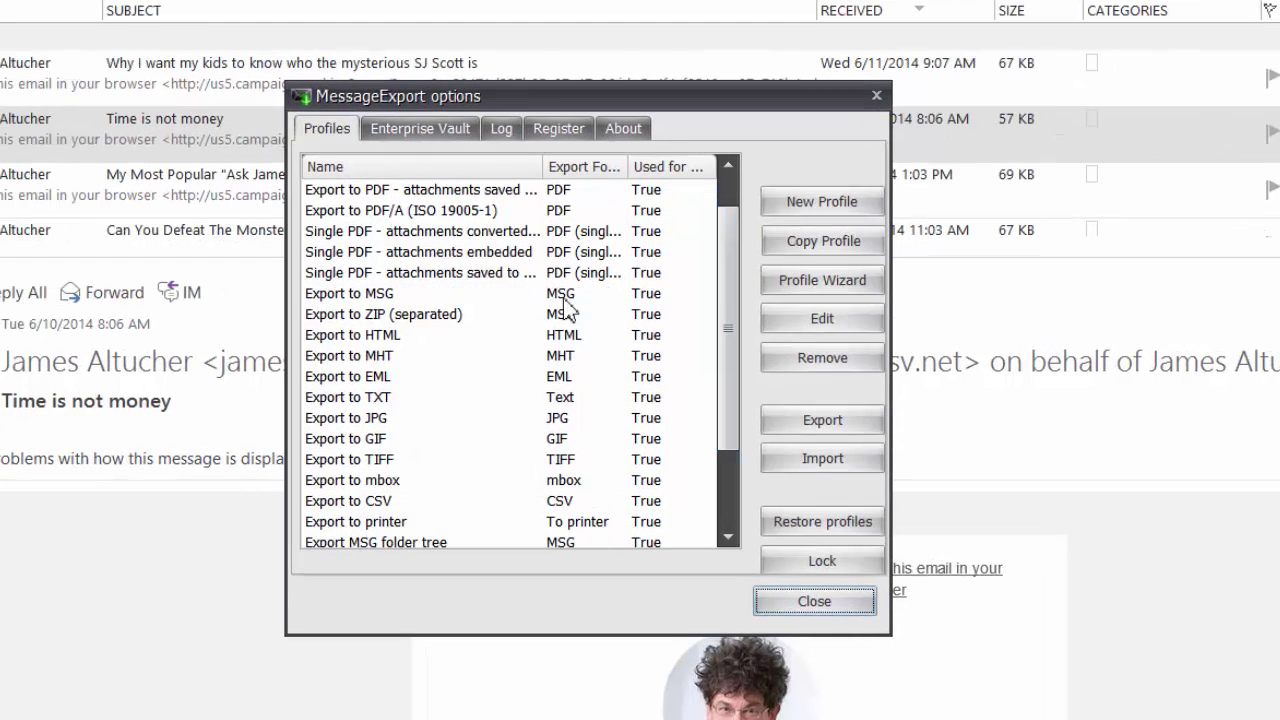
{"action": "left_click", "coordinate": [392, 297]}
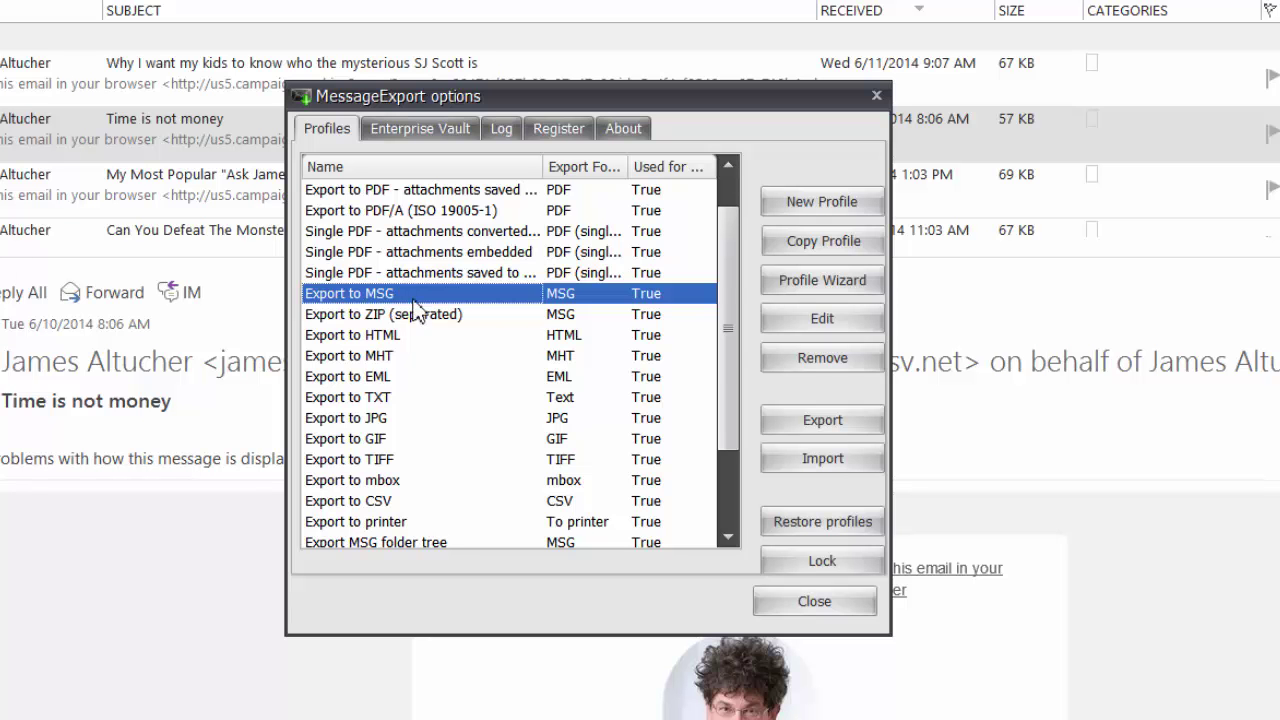
{"action": "left_click", "coordinate": [810, 320]}
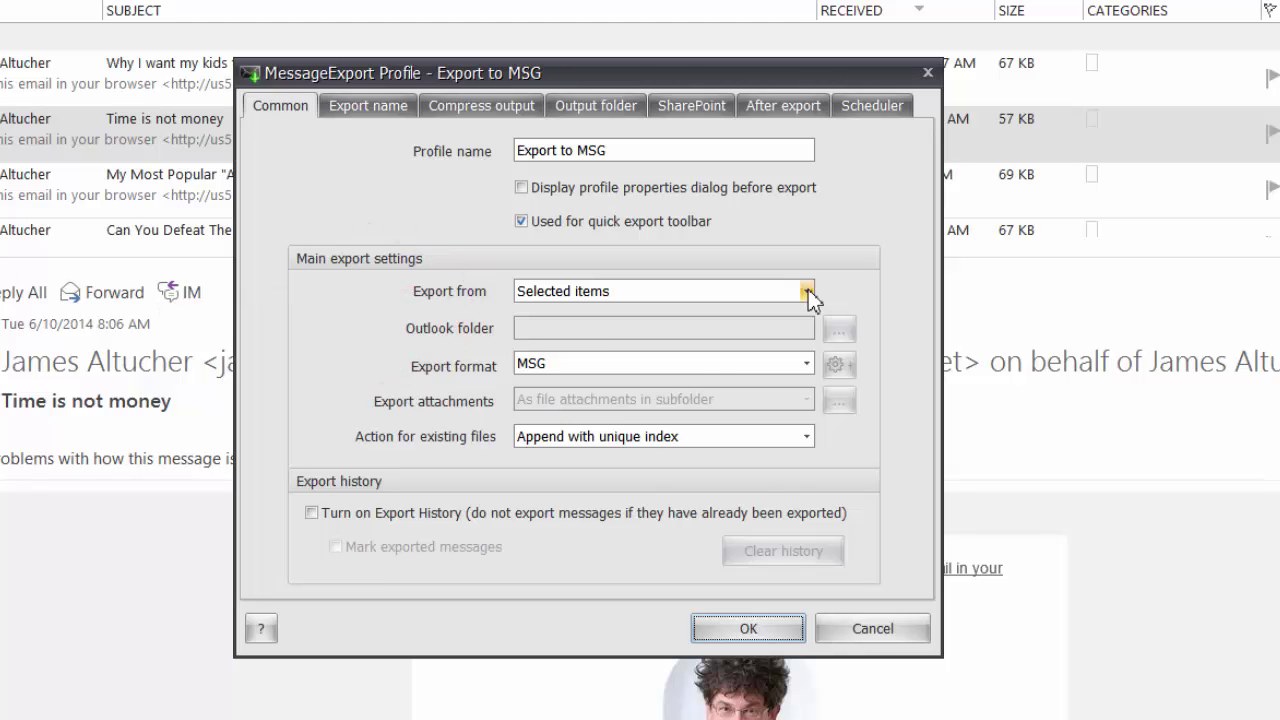
Step: Set the profile's Export from option to Selected folders and save it
{"action": "left_click", "coordinate": [807, 291]}
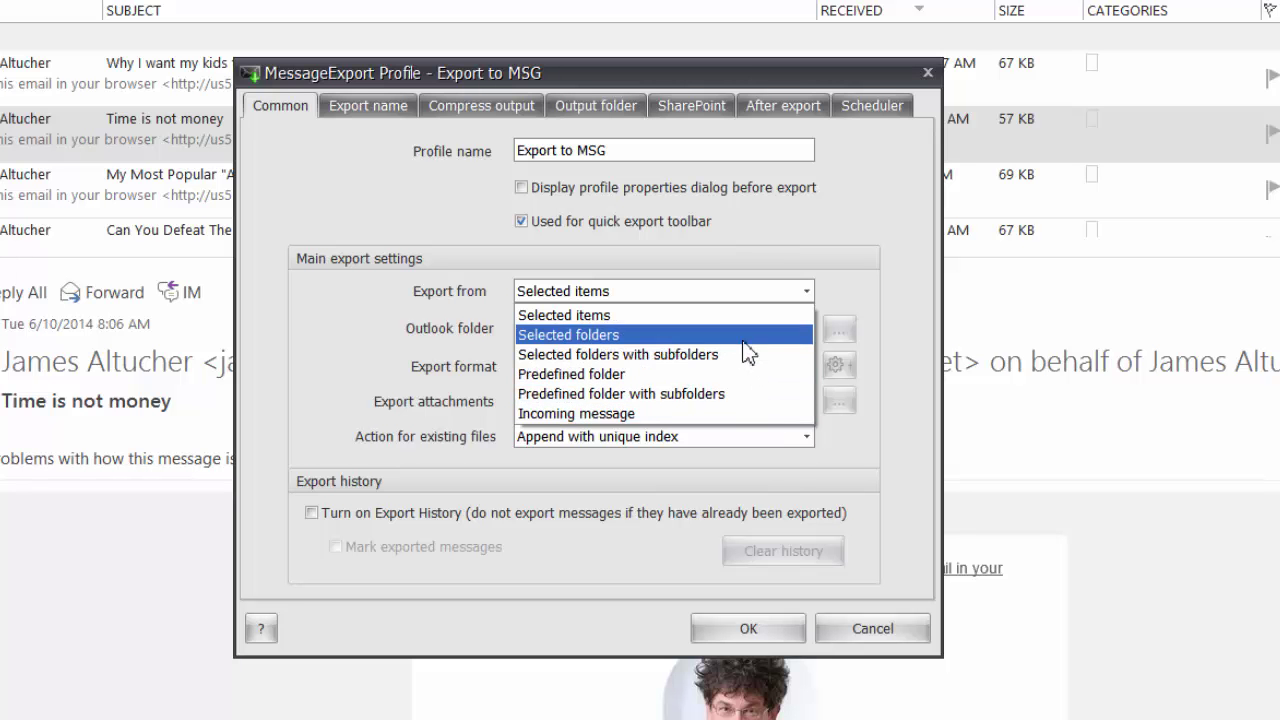
{"action": "left_click", "coordinate": [744, 341]}
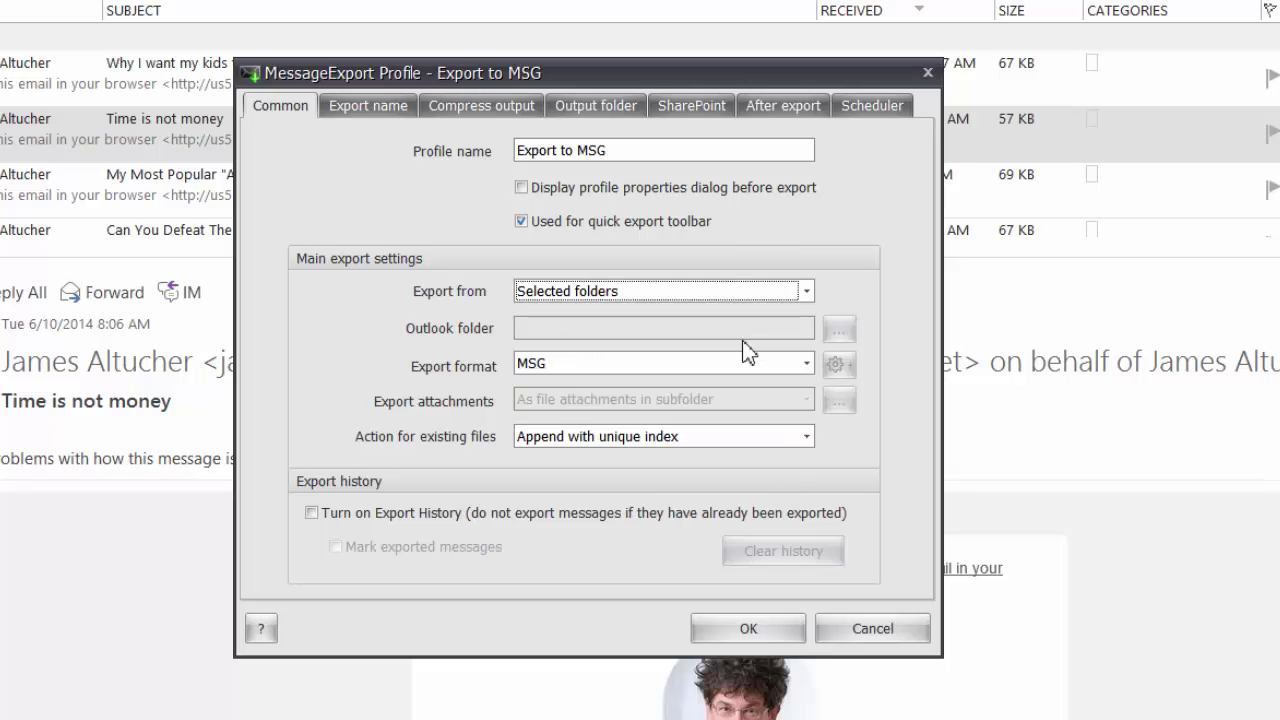
{"action": "left_click", "coordinate": [748, 630]}
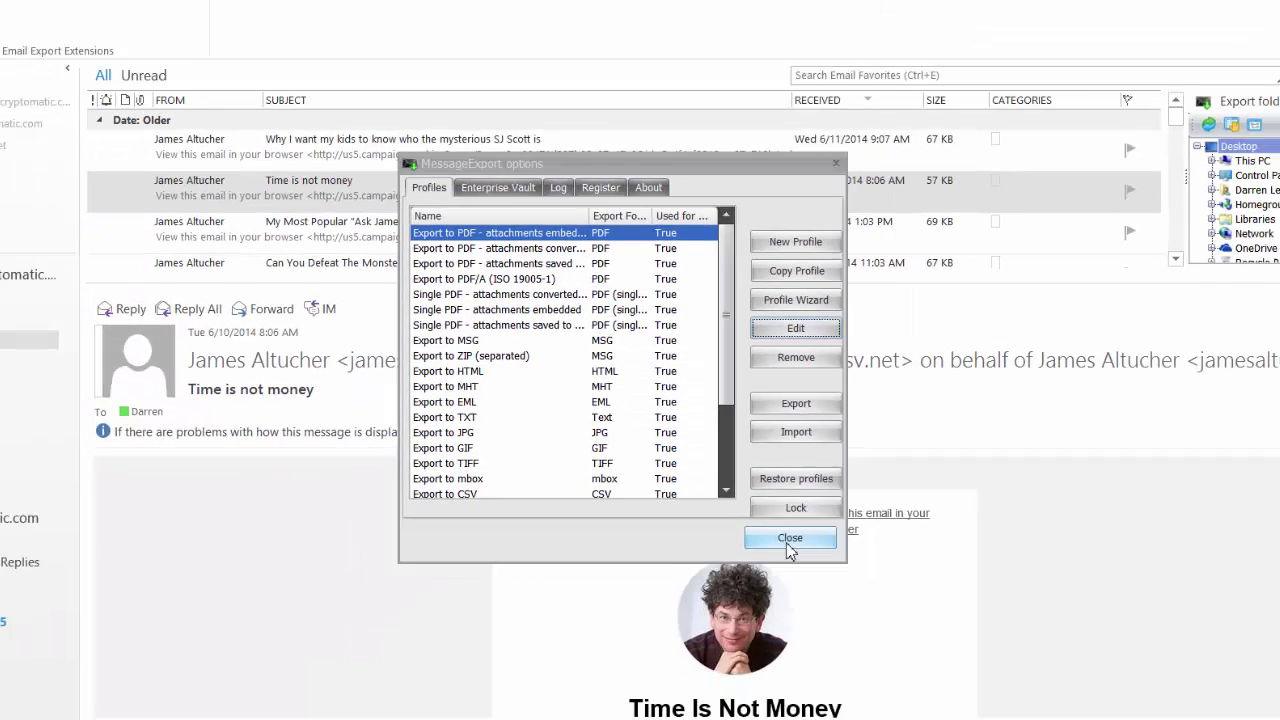
Step: Export the Email Favorites folder as MSG files into Desktop\myfolder, all 29 messages
{"action": "left_click", "coordinate": [790, 522]}
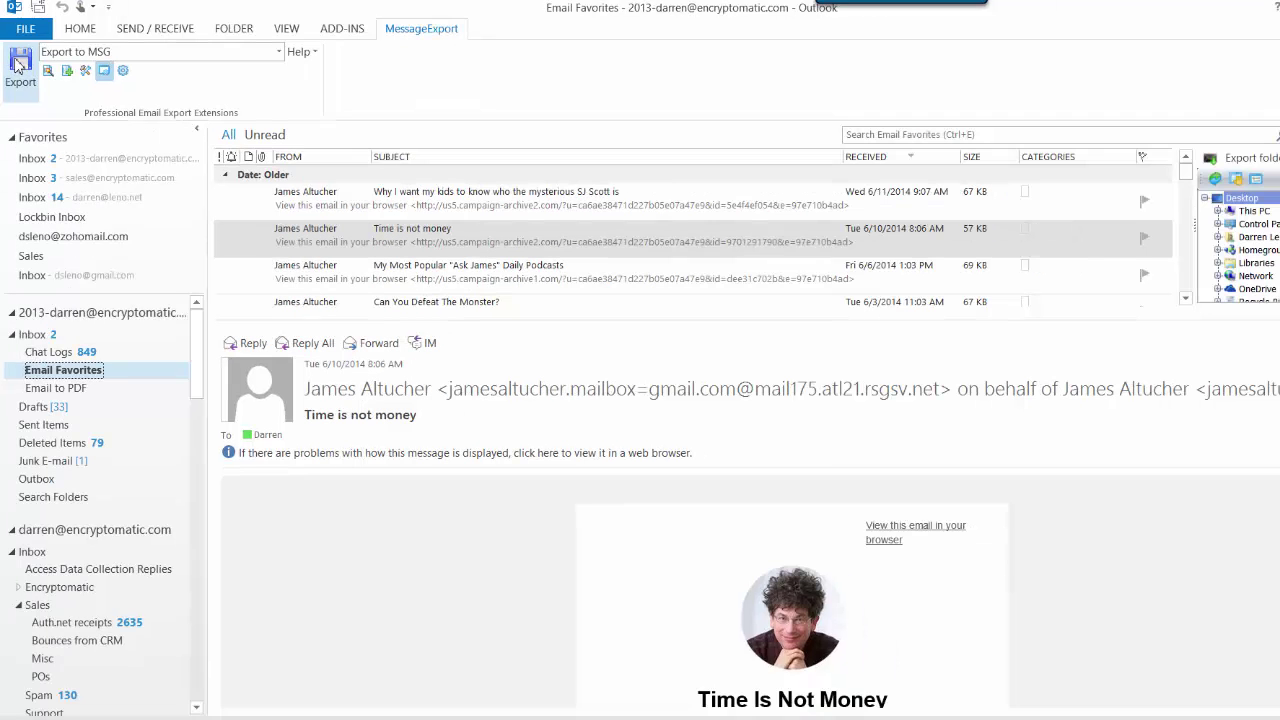
{"action": "left_click", "coordinate": [17, 65]}
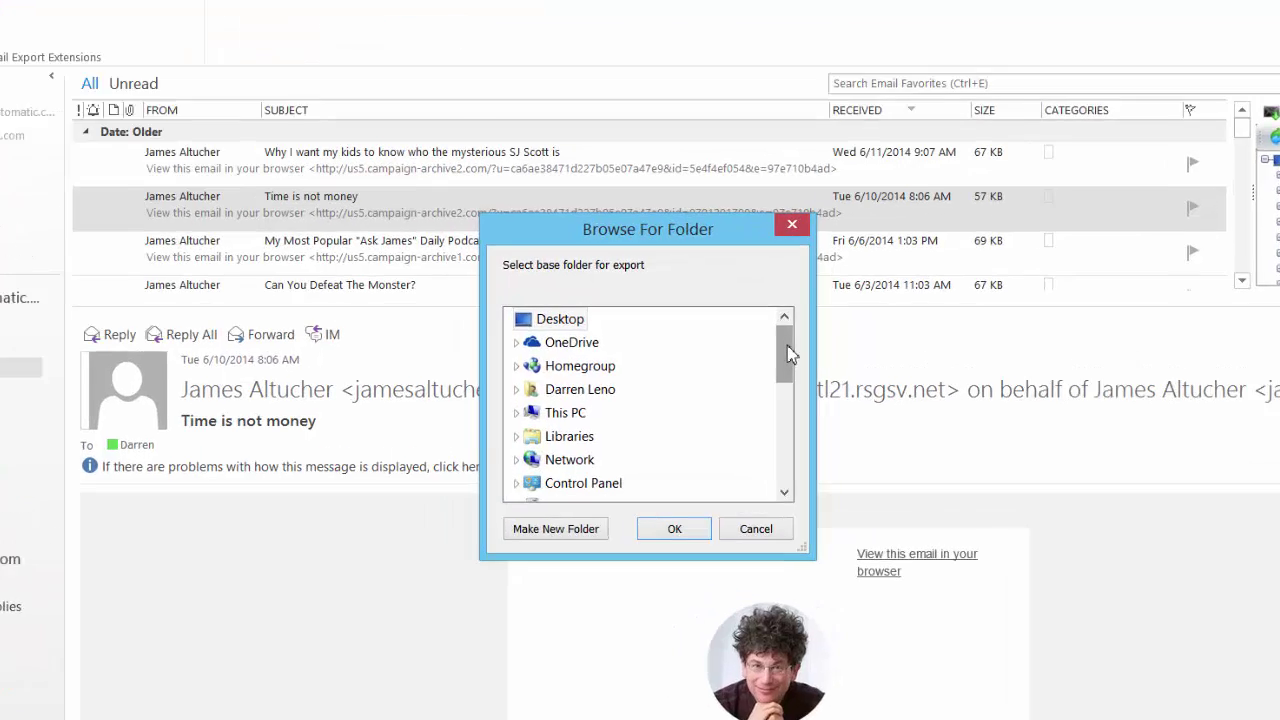
{"action": "left_click_drag", "start_coordinate": [808, 358], "coordinate": [805, 399]}
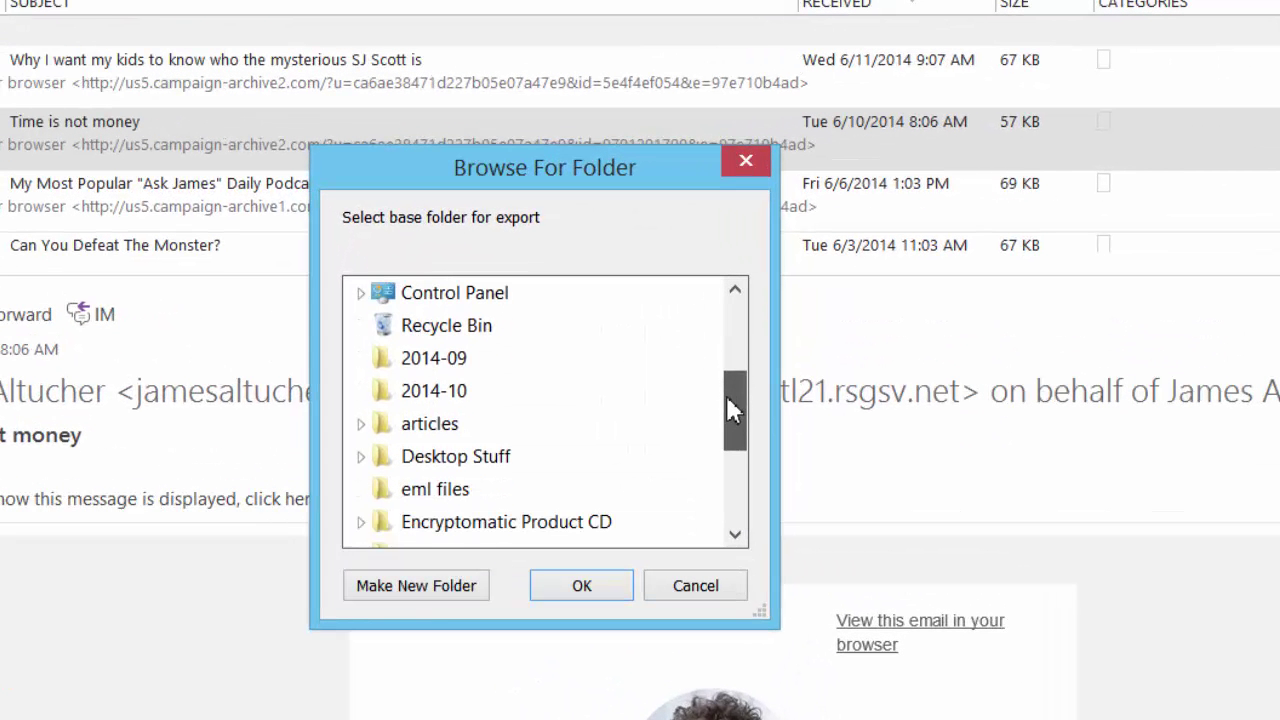
{"action": "left_click_drag", "start_coordinate": [727, 400], "coordinate": [728, 433]}
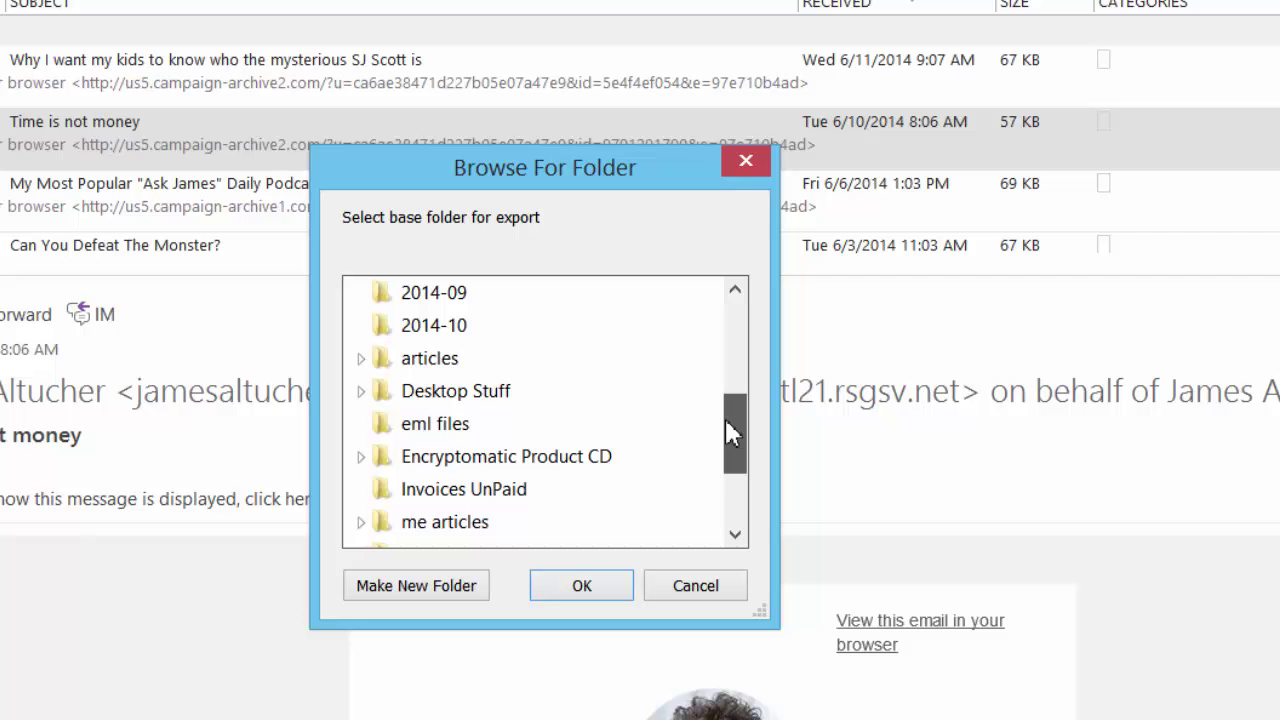
{"action": "scroll", "coordinate": [730, 434], "scroll_direction": "down", "scroll_amount": 1}
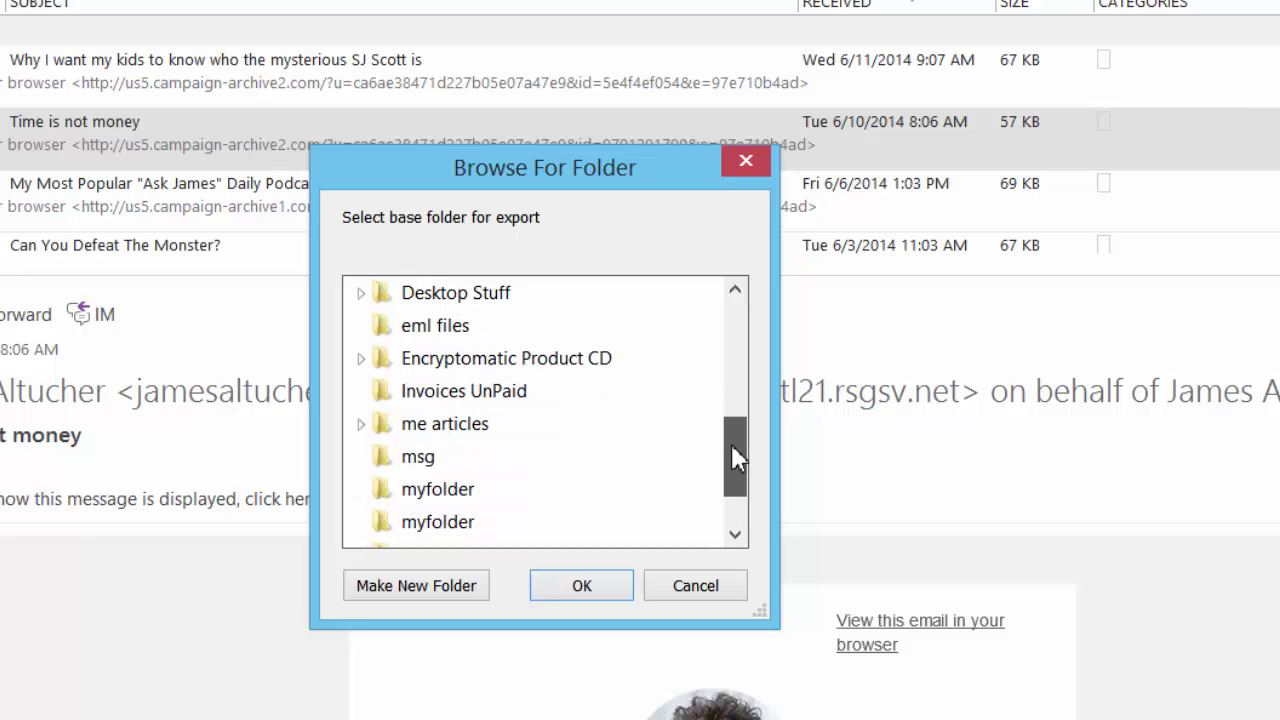
{"action": "scroll", "coordinate": [730, 434], "scroll_direction": "down", "scroll_amount": 1}
{"action": "left_click", "coordinate": [440, 458]}
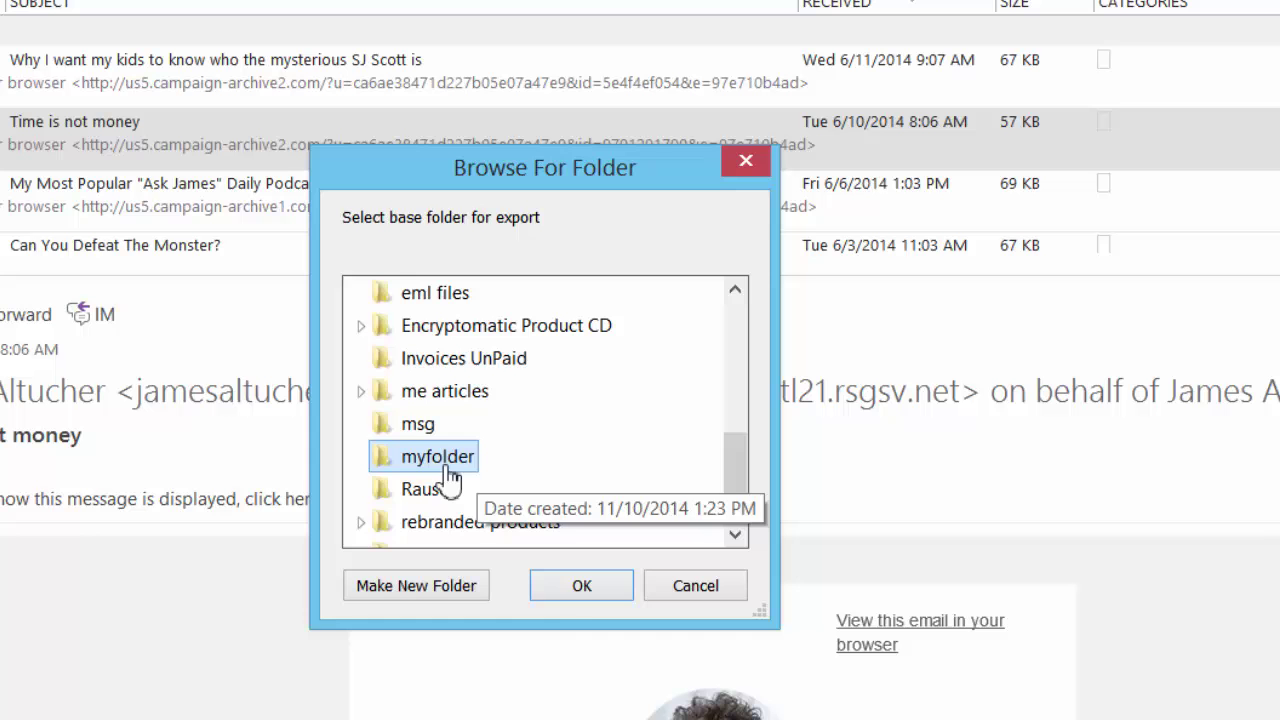
{"action": "left_click", "coordinate": [585, 600]}
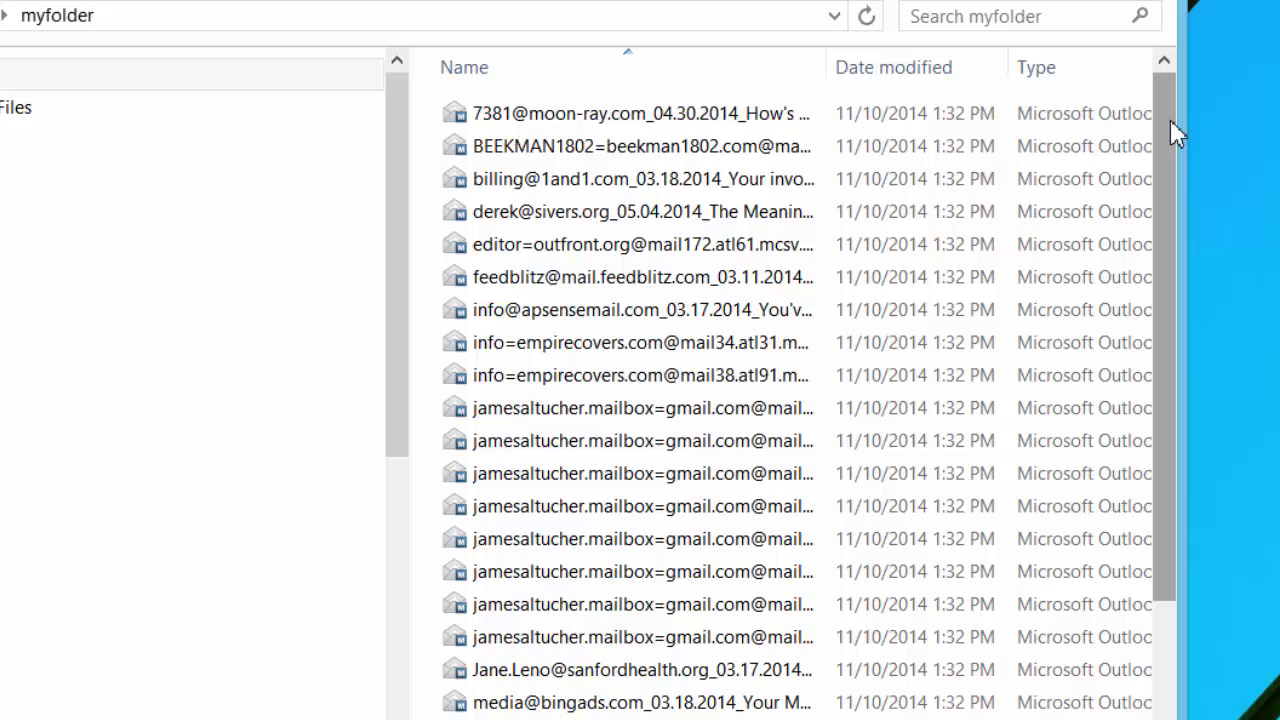
Step: Scroll through myfolder's listing to check the exported MSG files from more senders
{"action": "left_click_drag", "start_coordinate": [1175, 133], "coordinate": [1174, 482]}
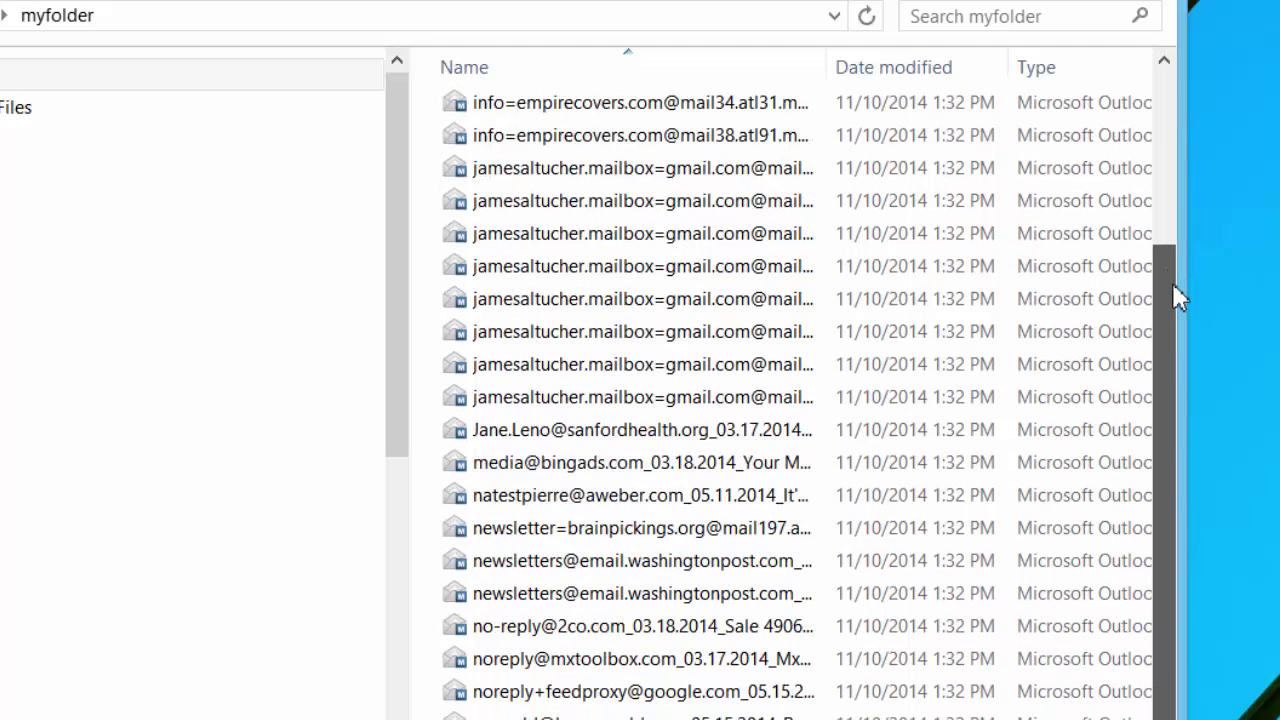
{"action": "left_click_drag", "start_coordinate": [1173, 284], "coordinate": [1173, 111]}
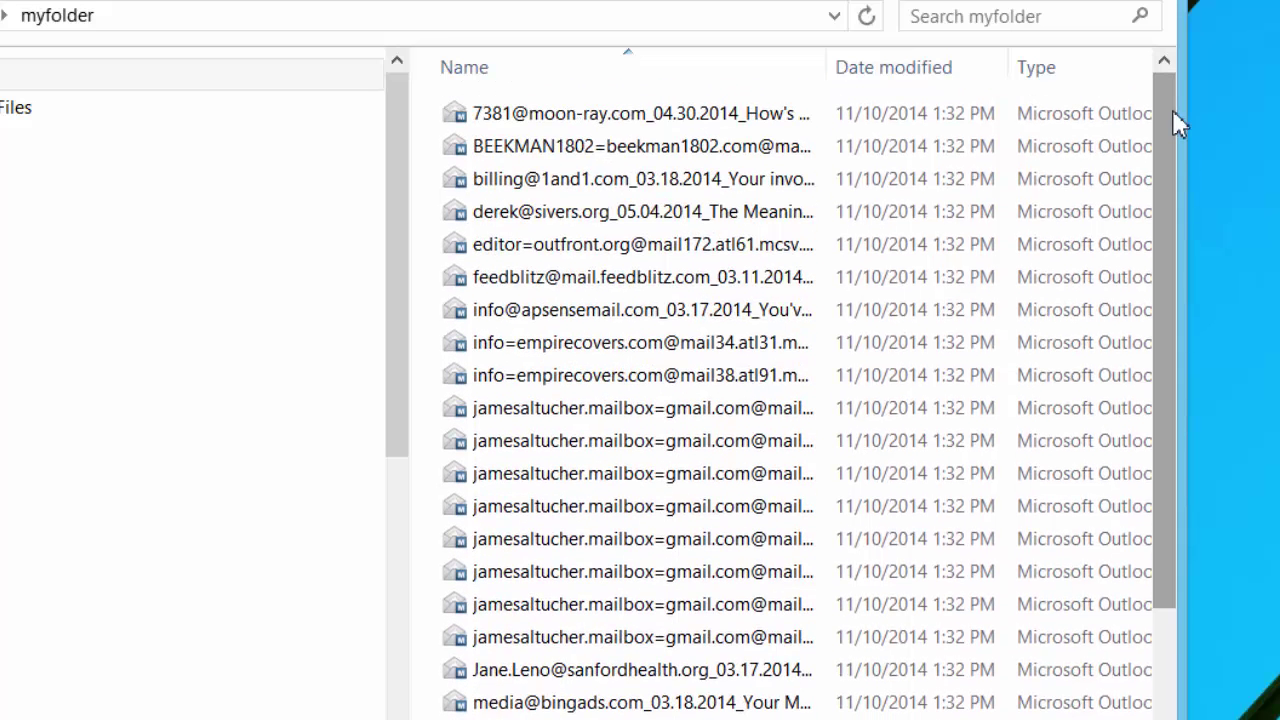